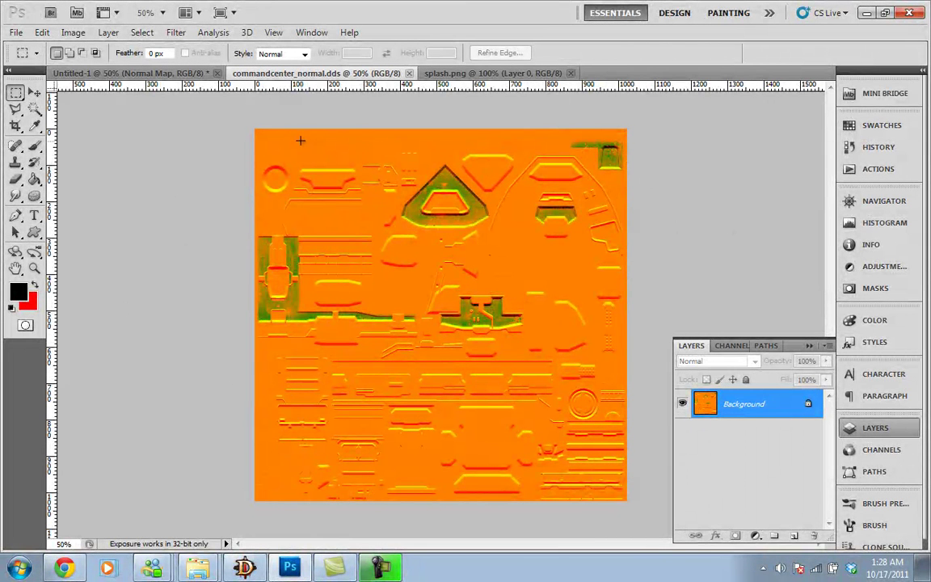
Select all of the orange commandcenter_normal.dds map, then switch to the blue Untitled-1 map.
left_click_drag(239, 119, 641, 512)
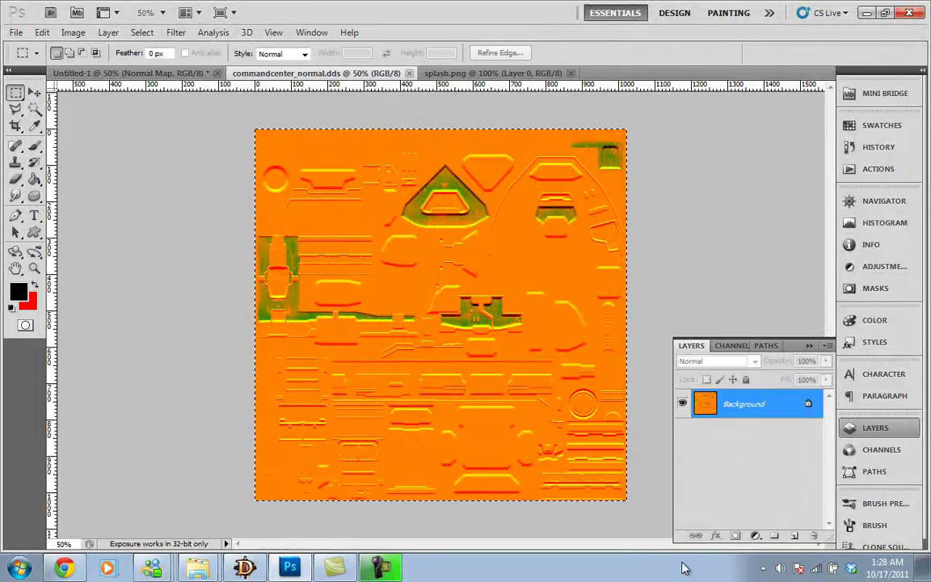
left_click(161, 73)
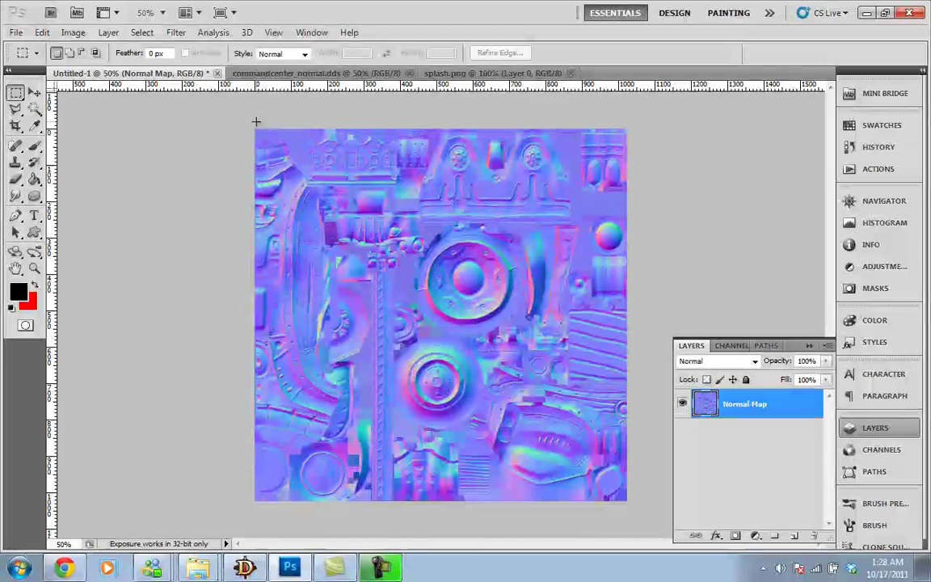
Add a new Alpha 1 channel and select the entire Red channel.
left_click(730, 346)
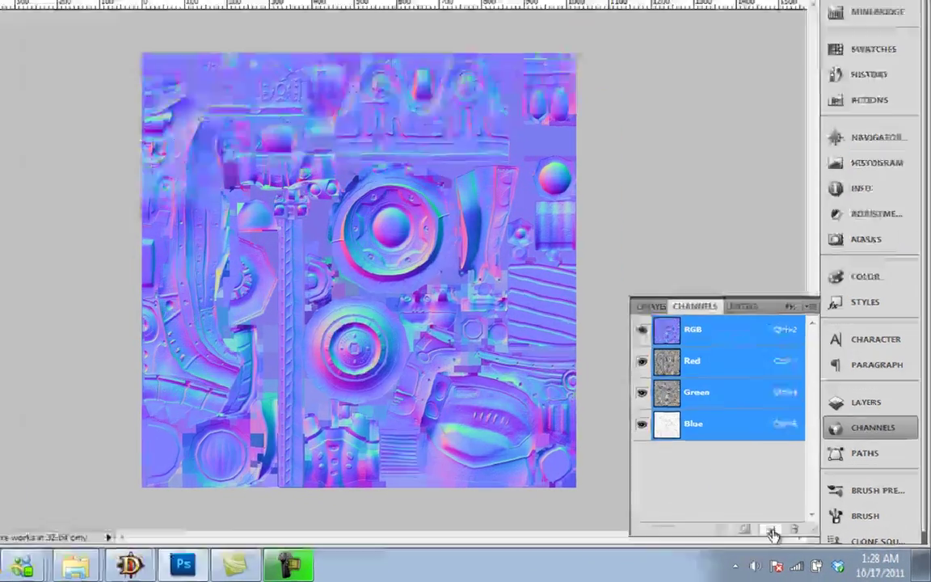
left_click(793, 535)
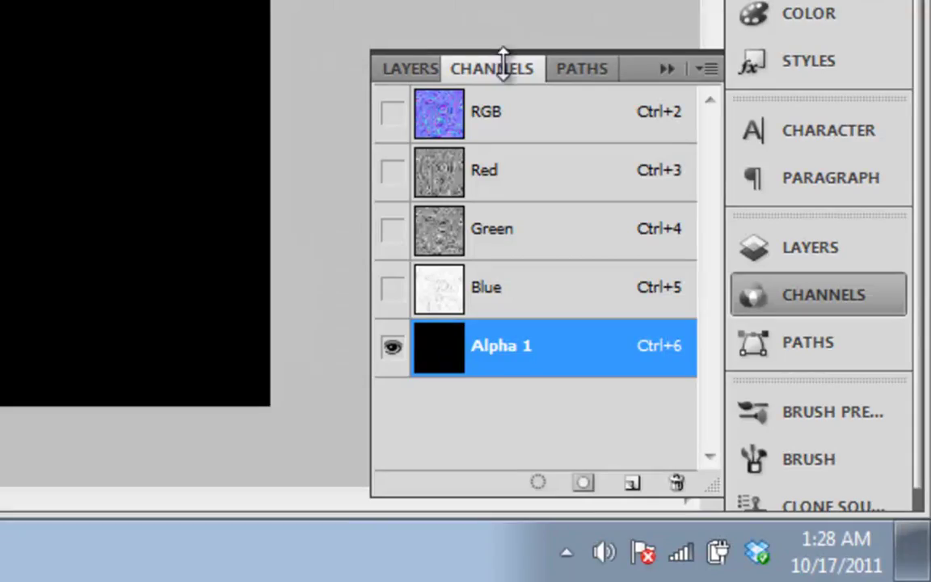
left_click(489, 172)
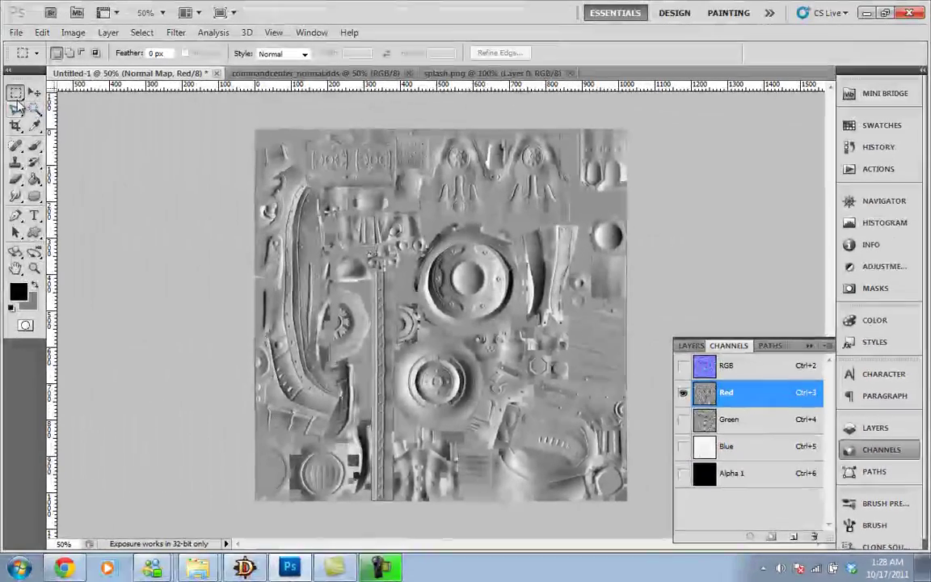
right_click(15, 95)
left_click(245, 122)
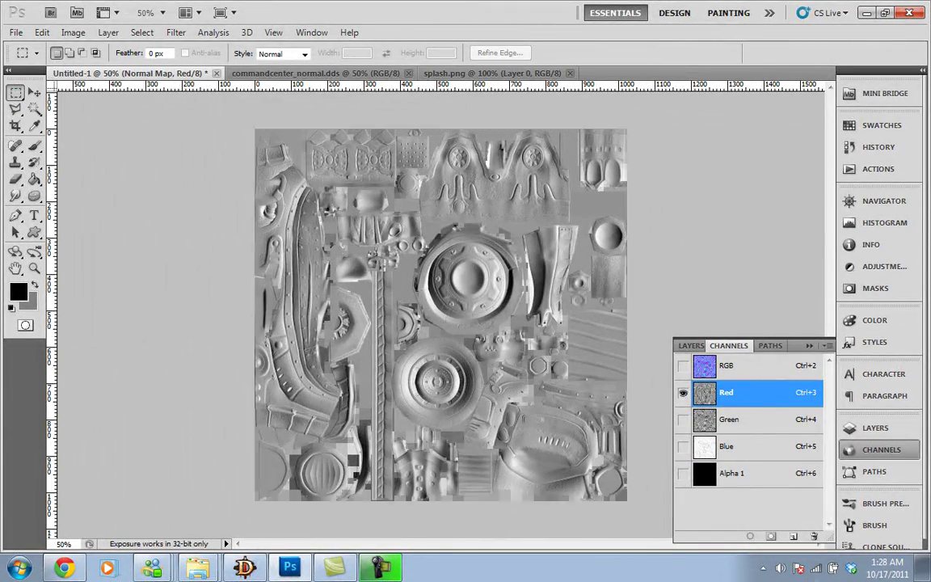
key("ctrl+a")
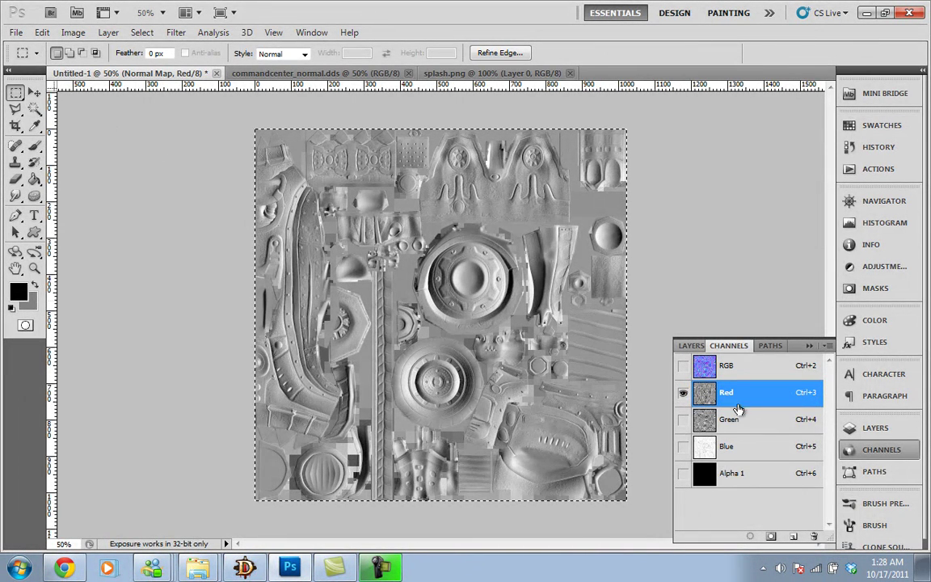
Paste the Red channel's copy into Alpha 1, then go back to the Red channel.
left_click(710, 473)
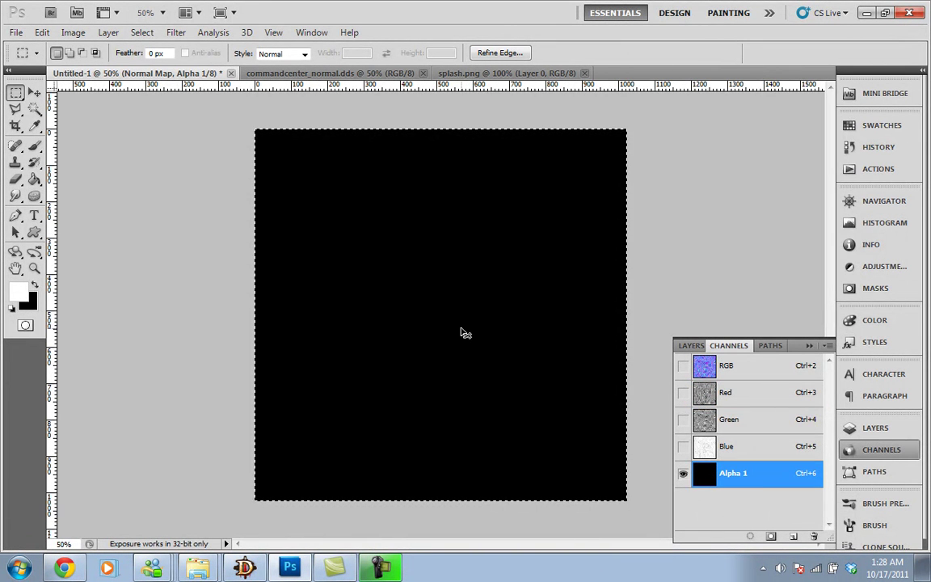
key("ctrl+v")
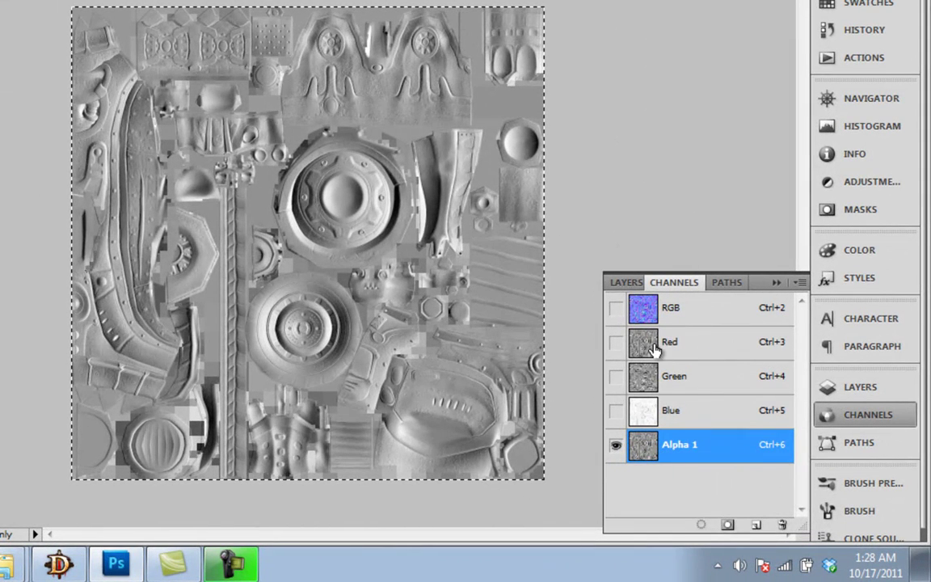
left_click(657, 352)
left_click(669, 449)
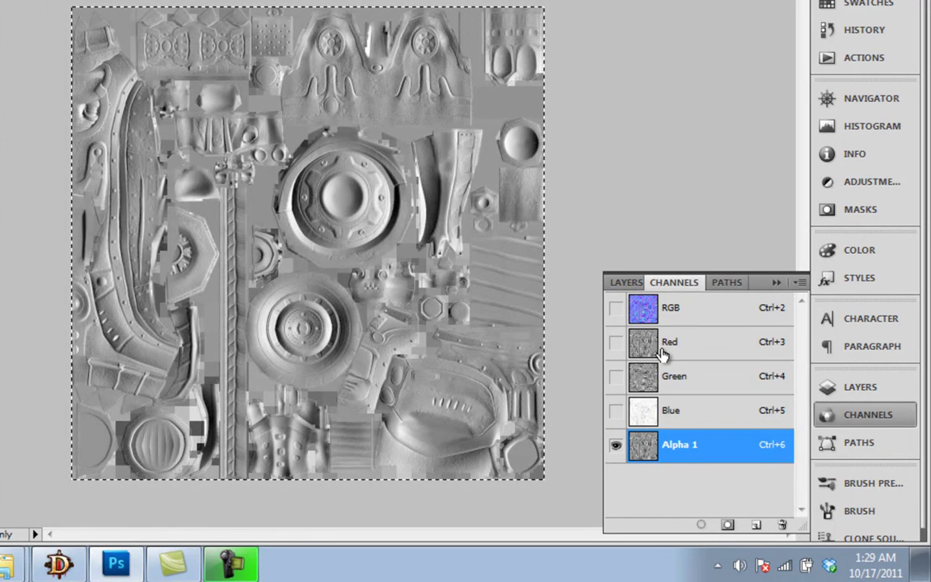
left_click(663, 347)
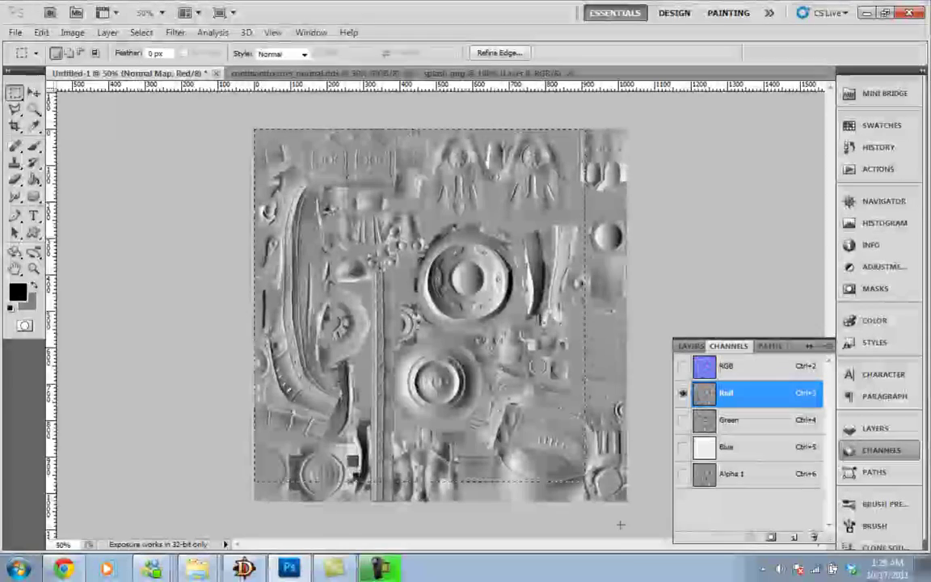
Fill the Red channel with solid white (ffffff) using the Paint Bucket.
key("ctrl+d")
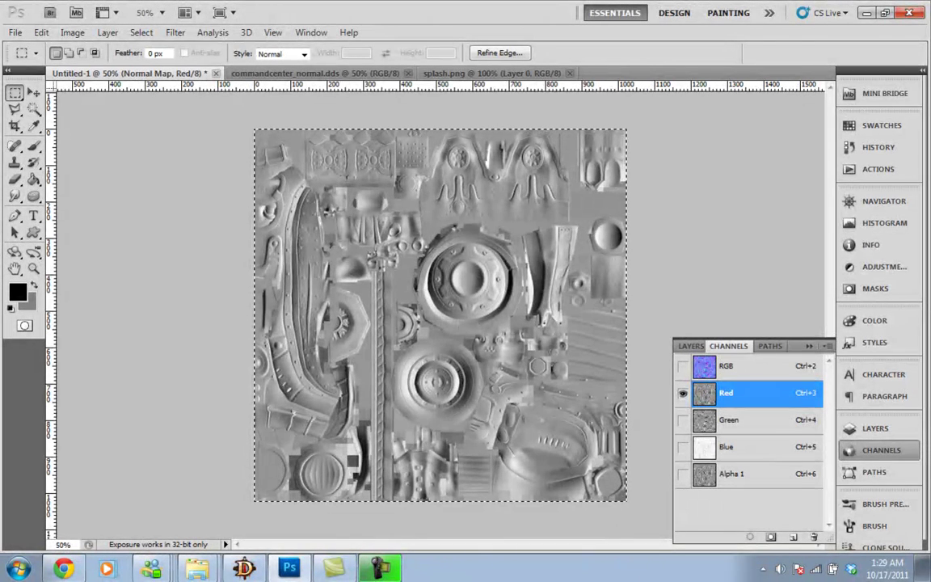
key("Delete")
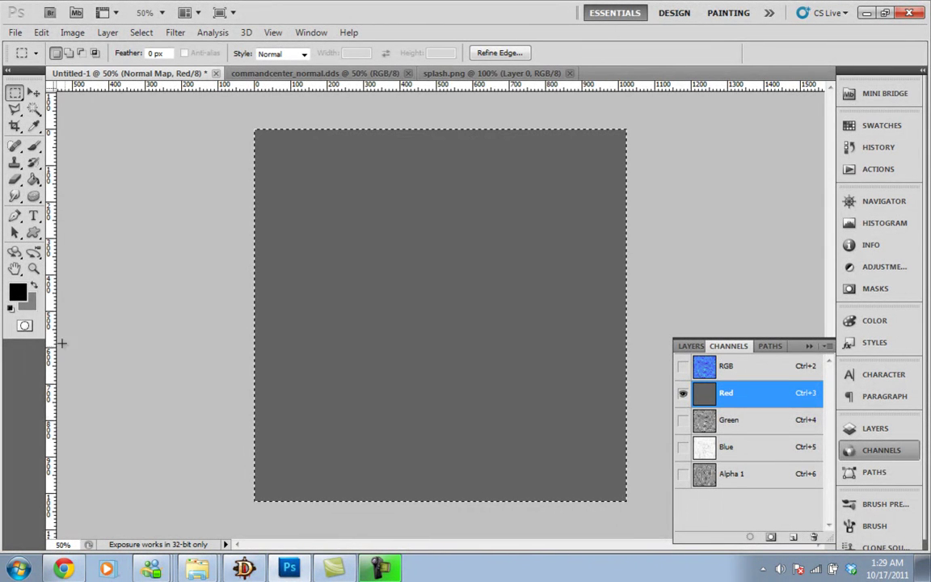
left_click(17, 293)
type("ffffff")
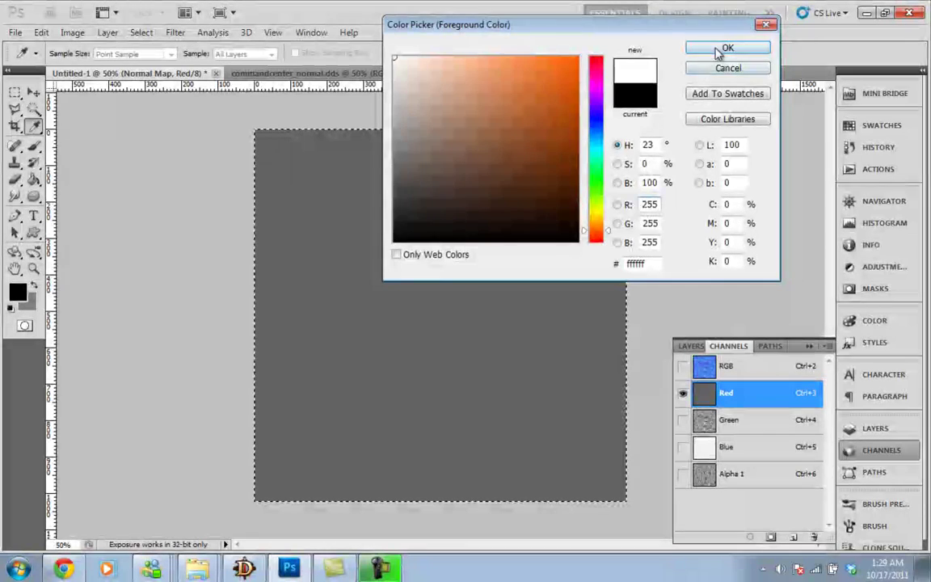
left_click(726, 46)
left_click(34, 179)
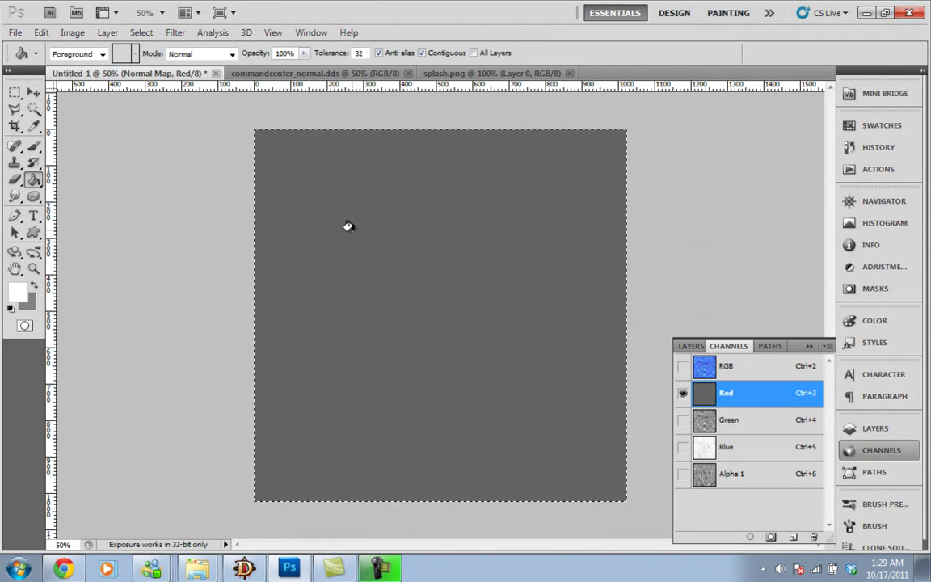
left_click(351, 232)
Clear the Blue channel and fill it with solid black.
left_click(708, 449)
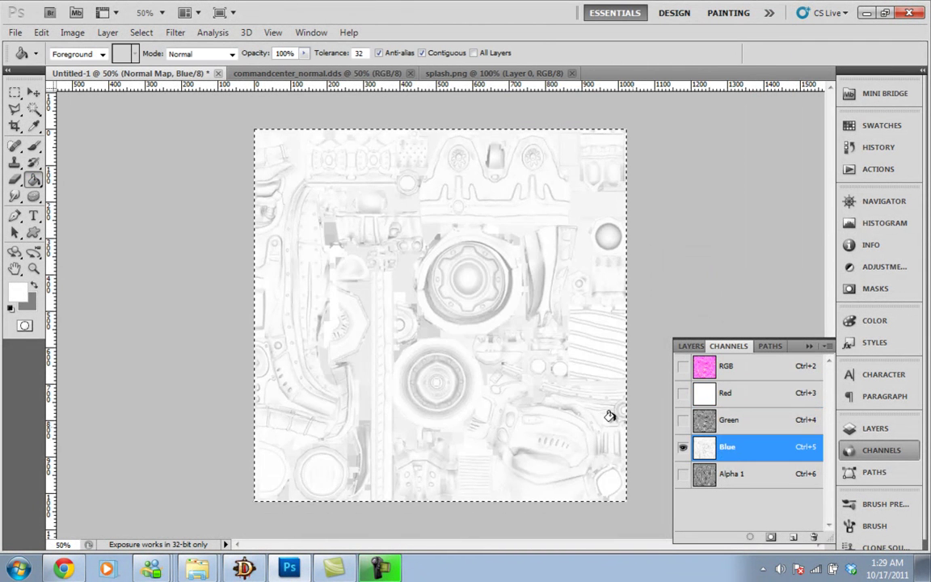
left_click(15, 91)
left_click(83, 93)
left_click_drag(254, 129, 376, 282)
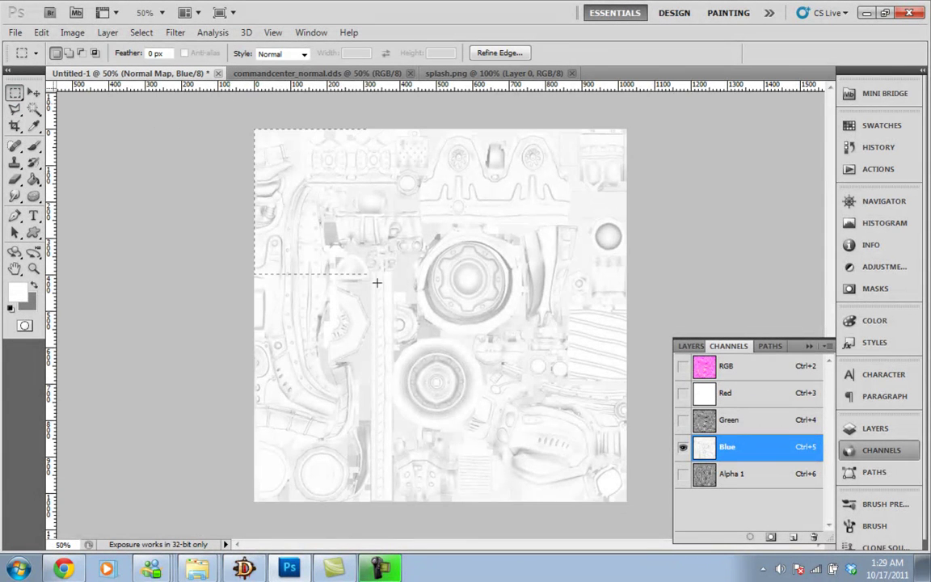
key("Delete")
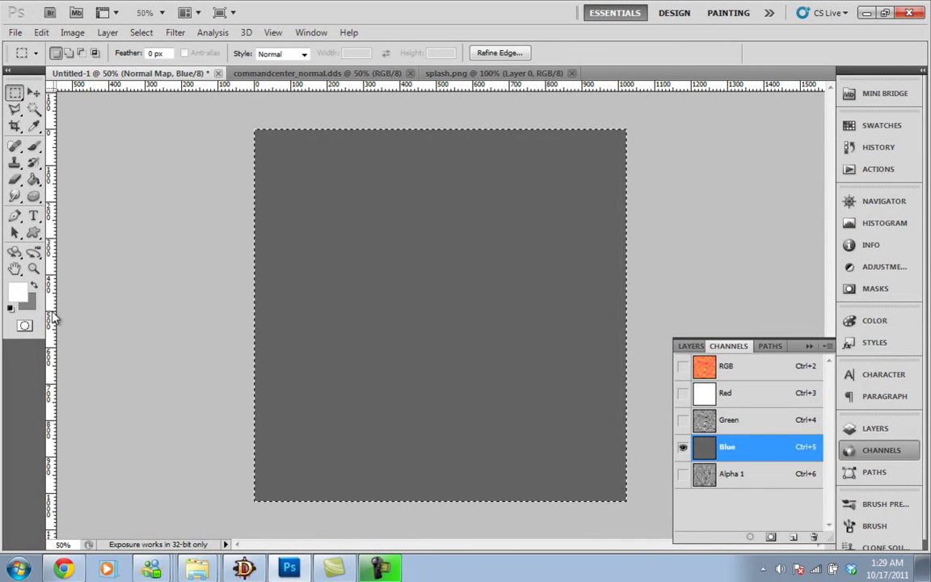
left_click(19, 292)
left_click(394, 241)
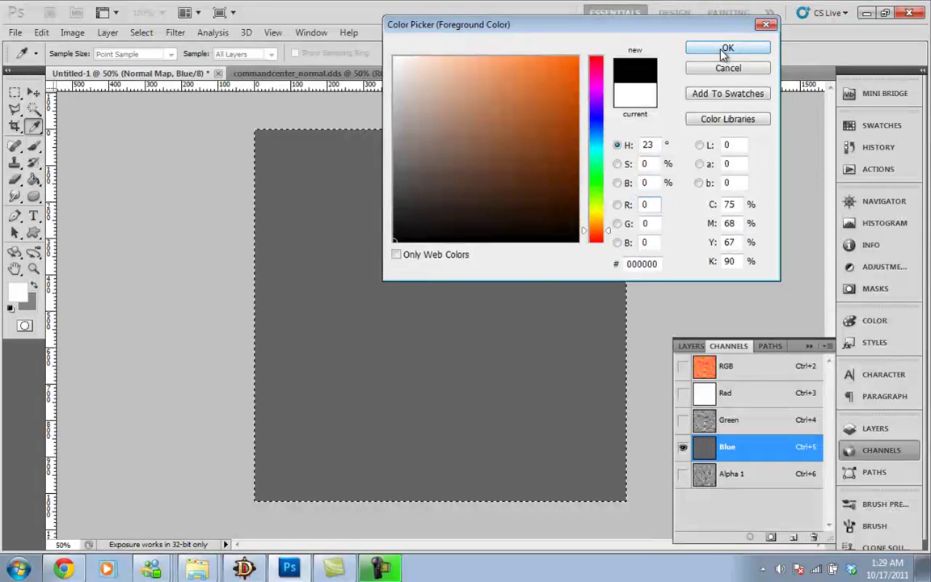
left_click(727, 50)
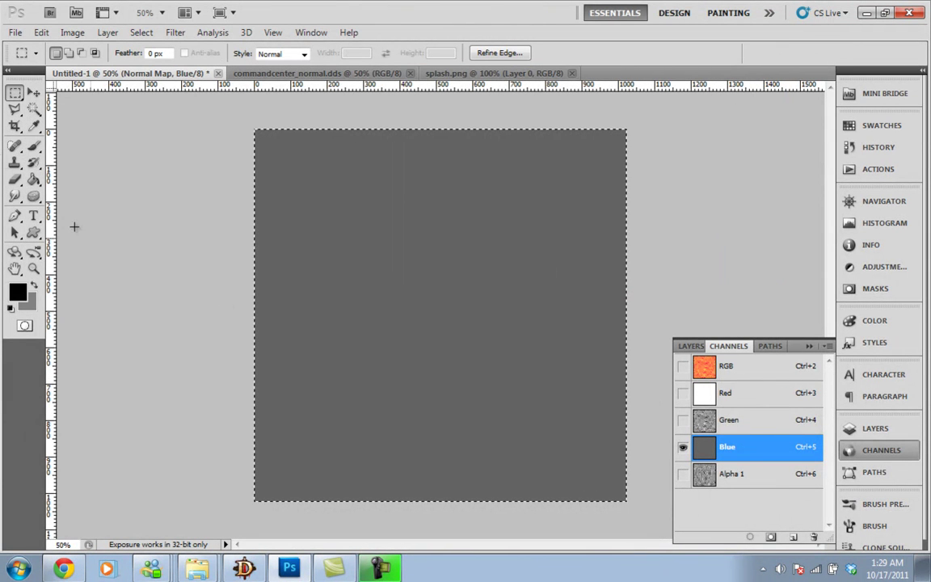
left_click(33, 179)
left_click(425, 252)
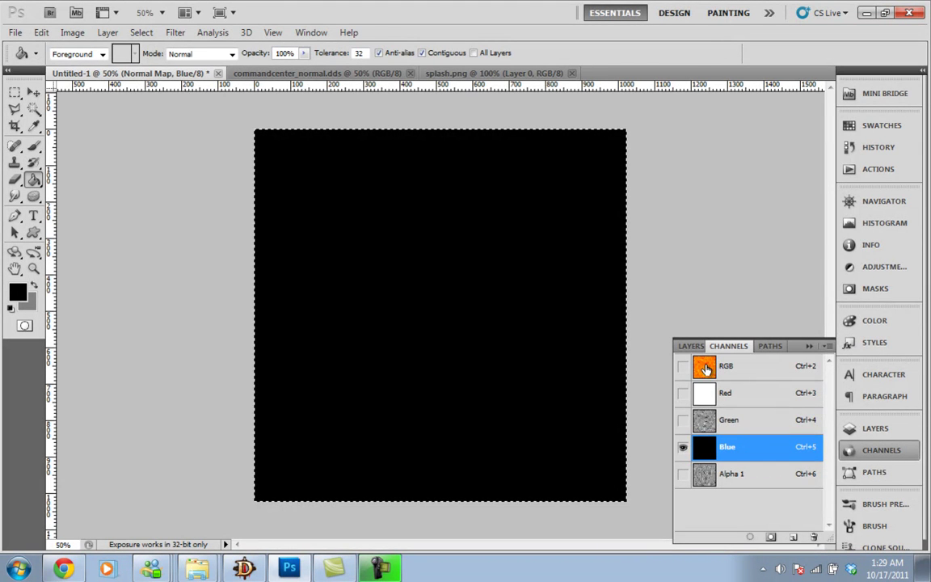
Back on the RGB composite and Layers, start saving as randomname.dds in D3D/DDS format.
left_click(704, 367)
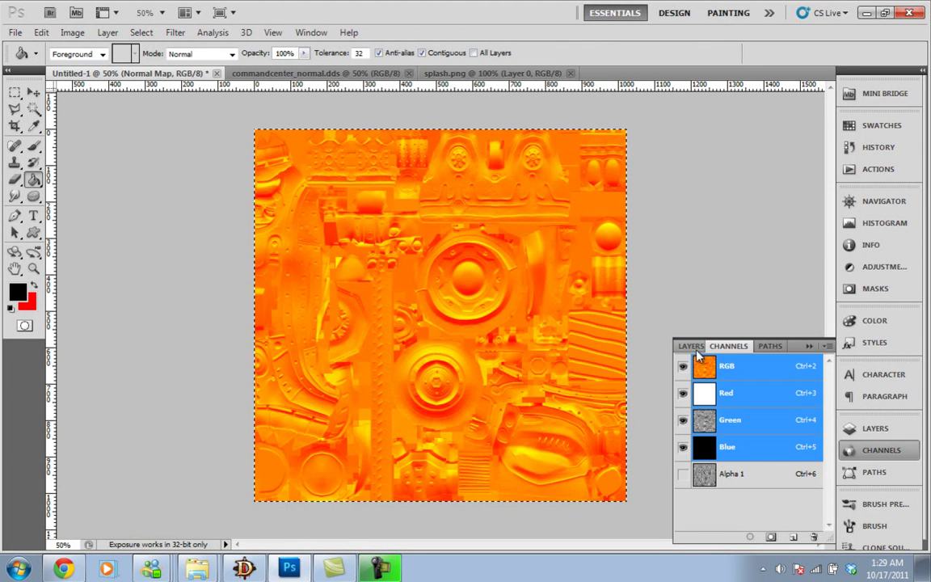
left_click(692, 347)
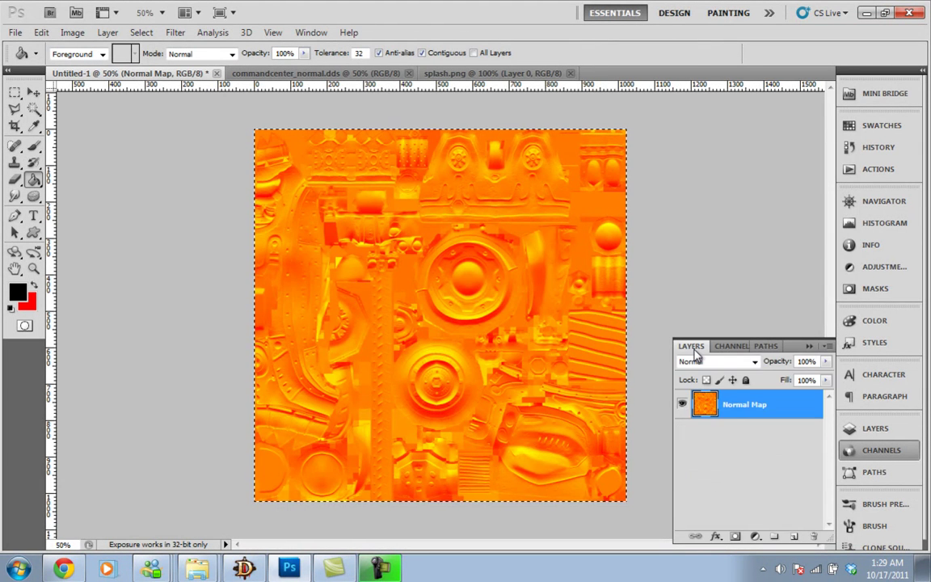
left_click(14, 33)
left_click(68, 257)
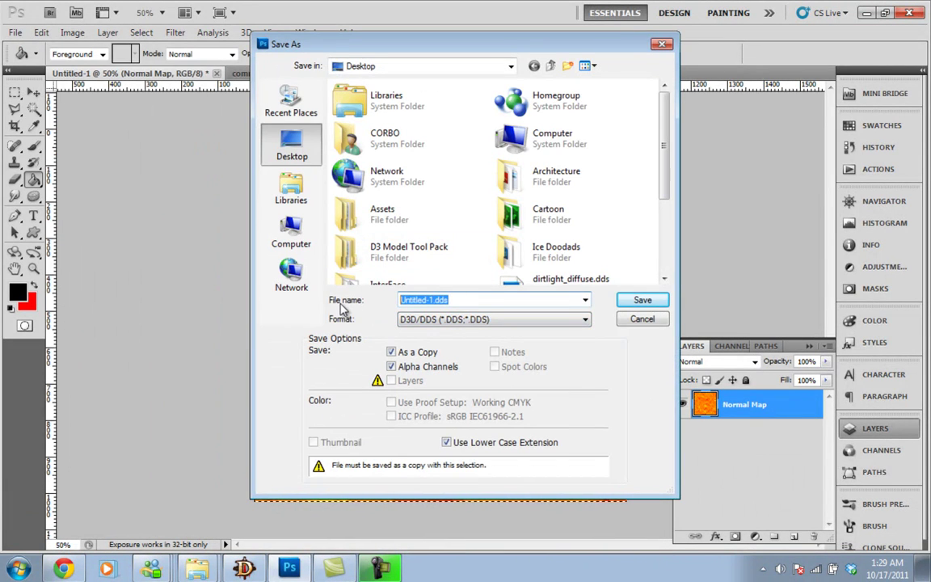
type("randomname")
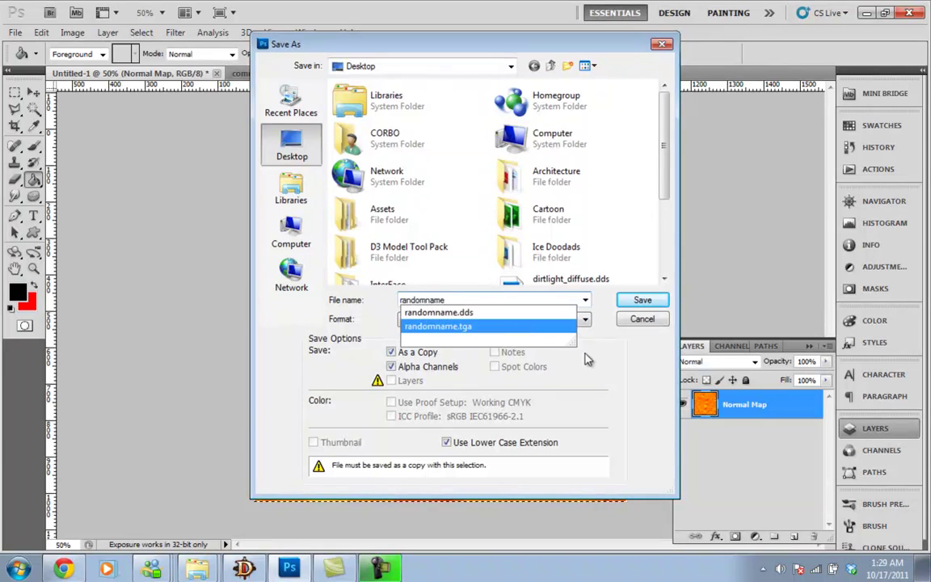
left_click(476, 312)
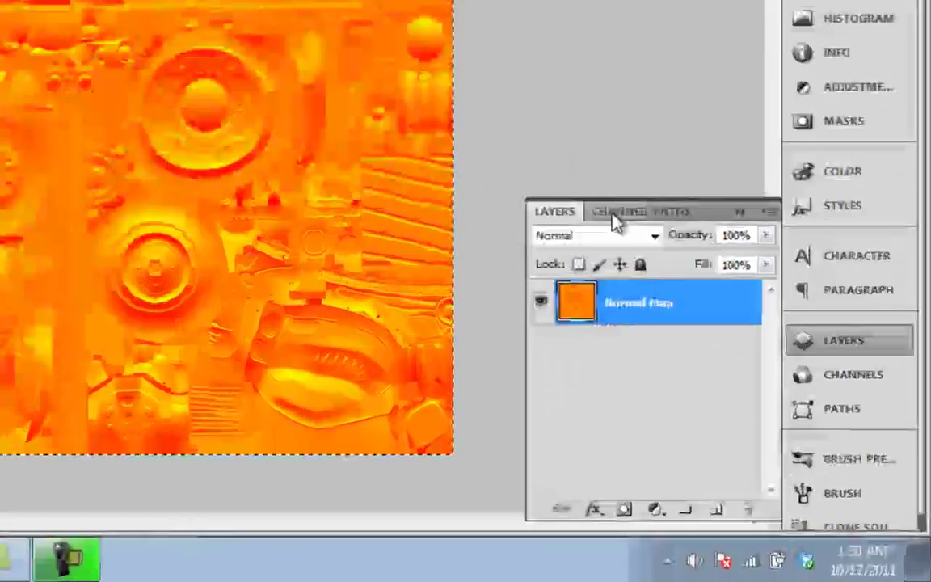
Switch to the Channels panel to show Red, Green, Blue and Alpha 1.
left_click(731, 345)
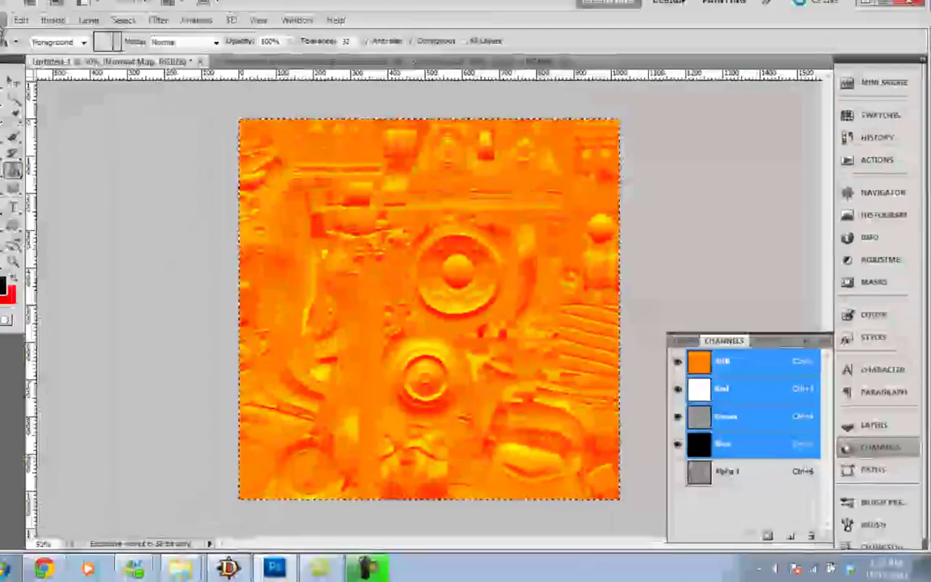
Save the map over randomname.tga as a 32 bits/pixel Targa file.
left_click(15, 32)
left_click(121, 254)
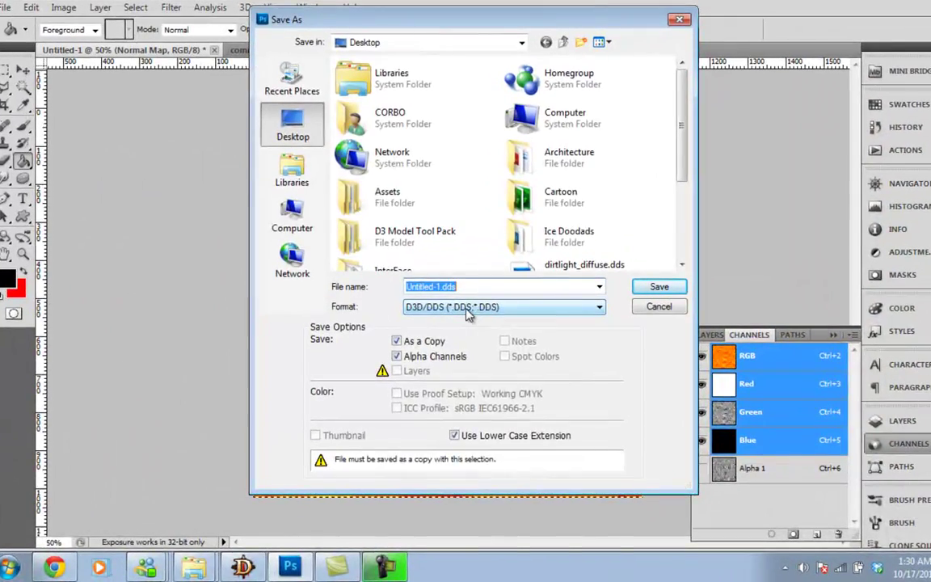
left_click(467, 309)
left_click(501, 552)
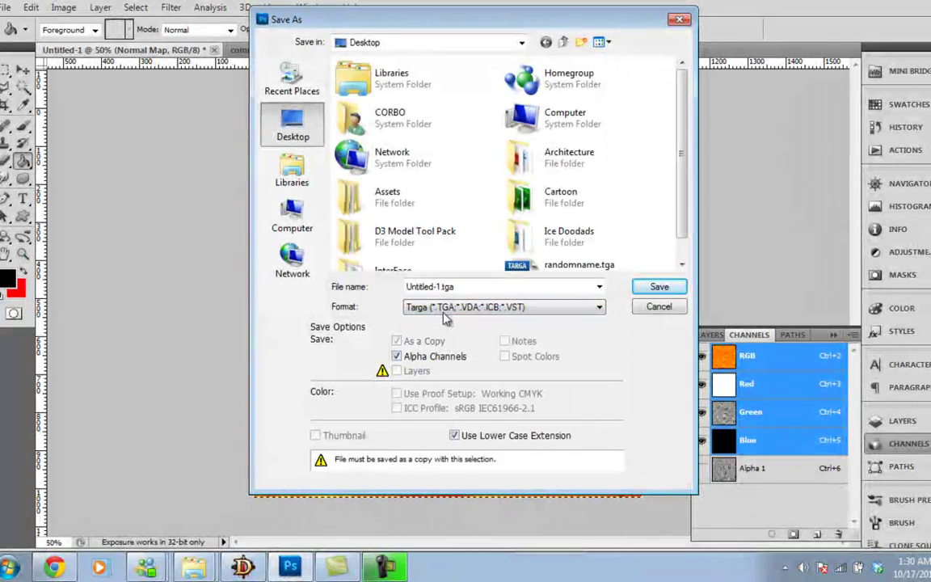
left_click(473, 288)
type("ran")
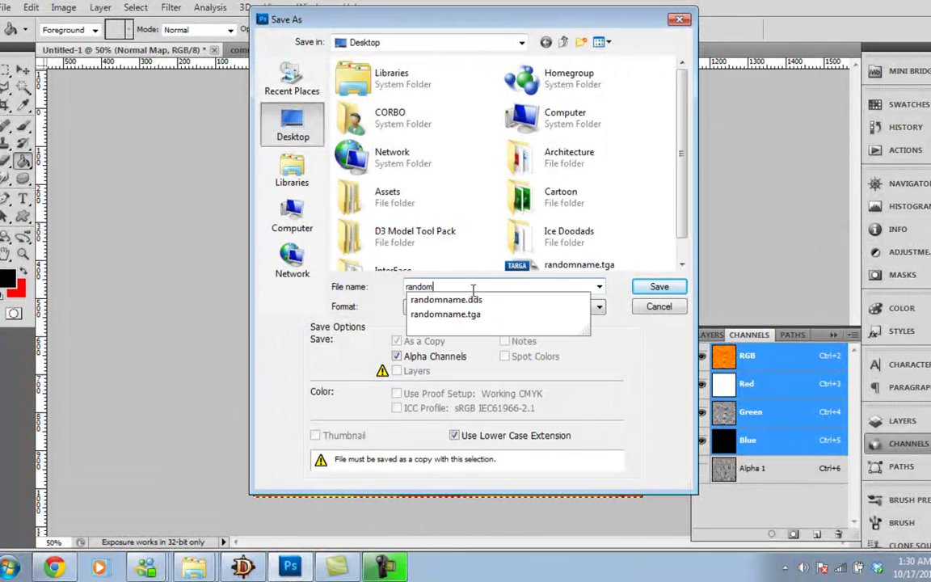
type("dom")
key("Down")
key("Down")
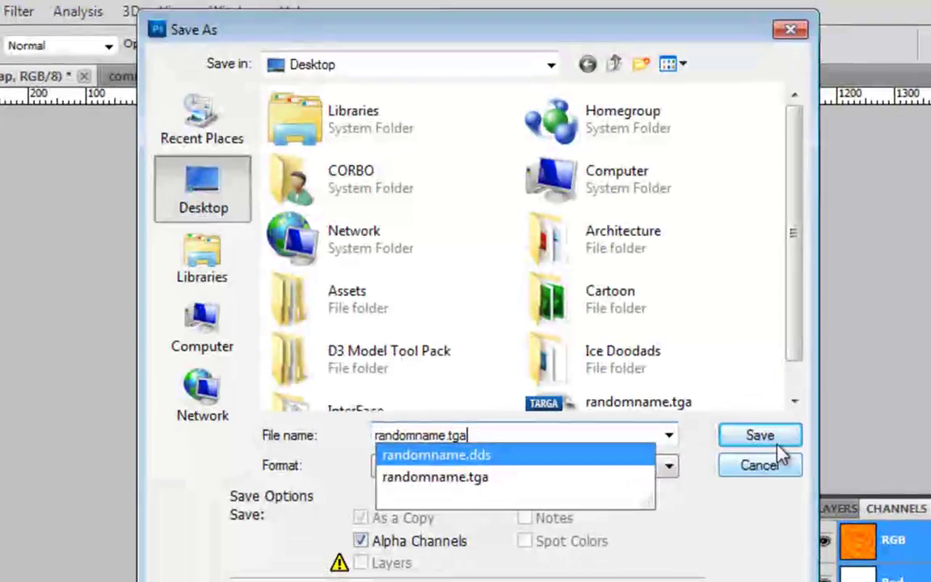
left_click(777, 451)
left_click(396, 200)
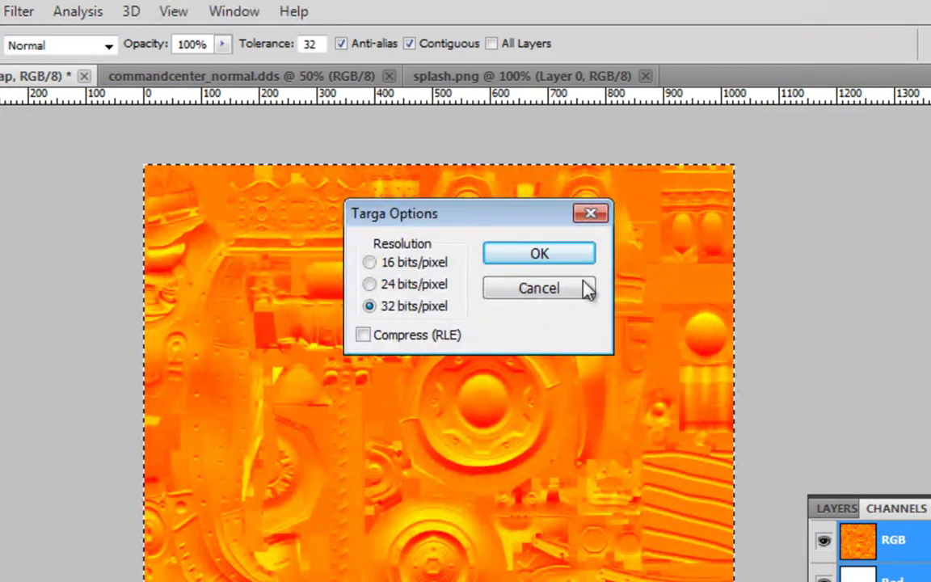
left_click(540, 261)
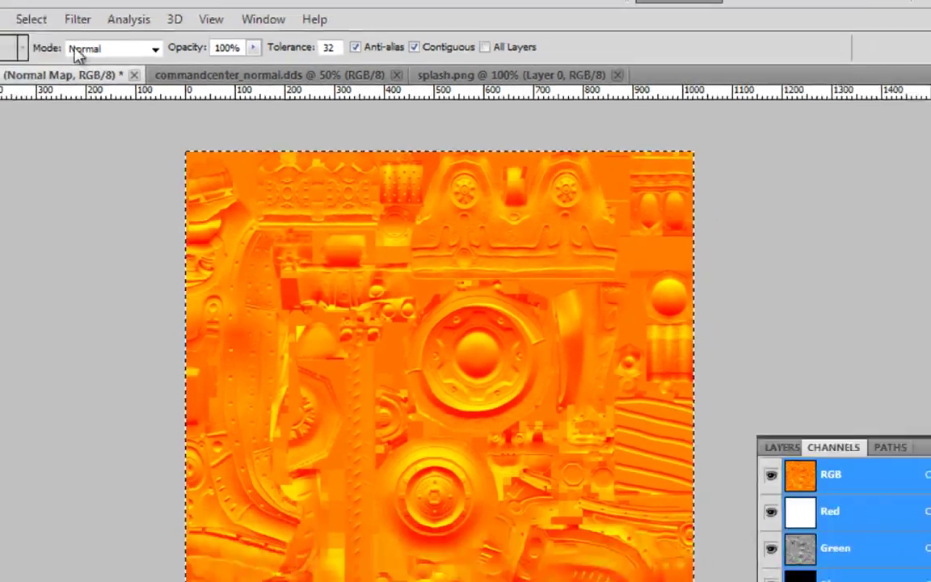
Open randomname.tga from the Desktop.
left_click(16, 32)
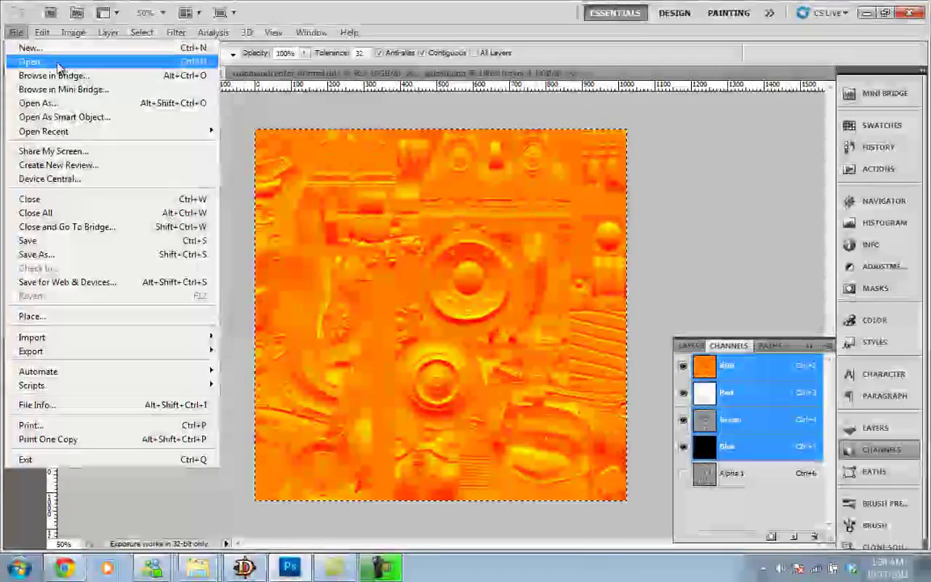
left_click(57, 62)
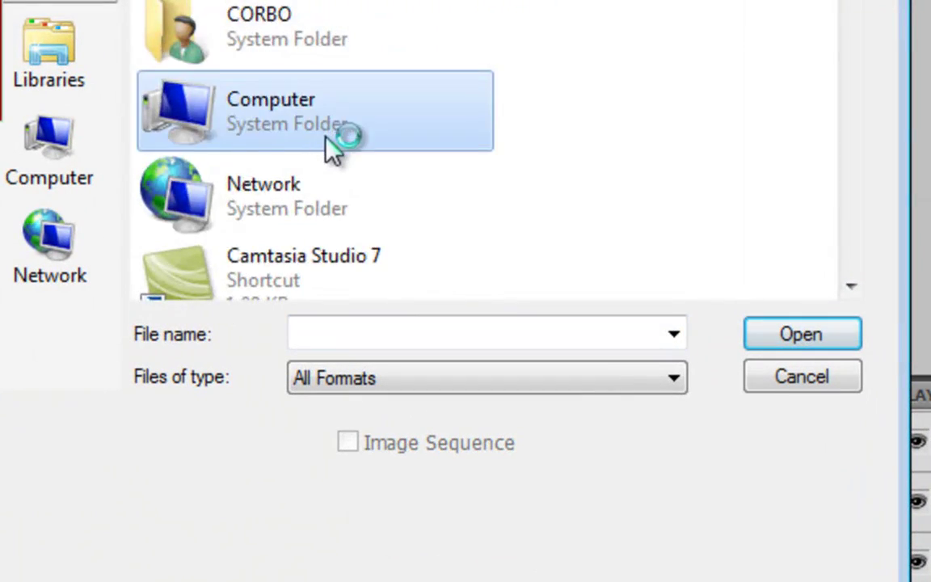
scroll(332, 149, "down", 5)
scroll(349, 105, "up", 2)
scroll(356, 113, "down", 8)
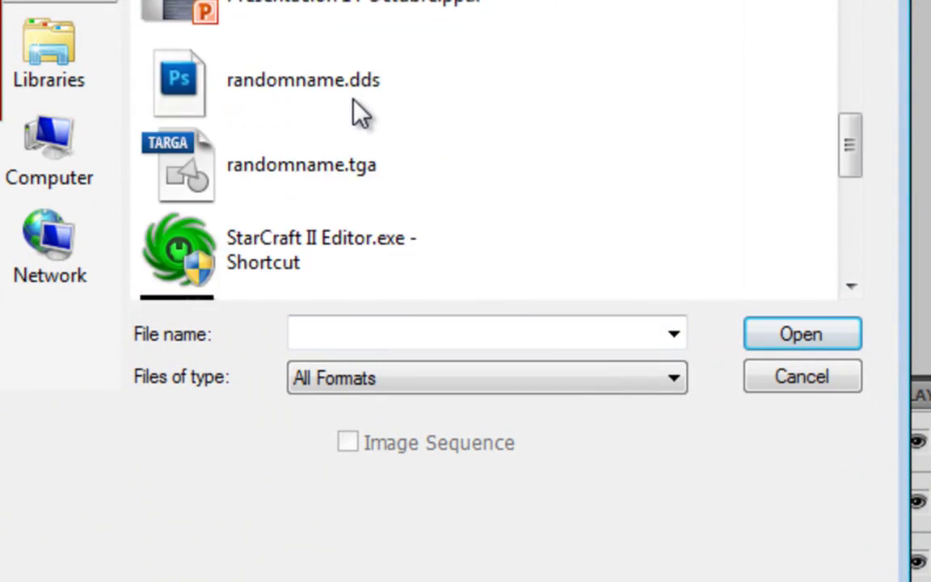
scroll(353, 100, "down", 3)
scroll(348, 99, "up", 3)
left_click(293, 139)
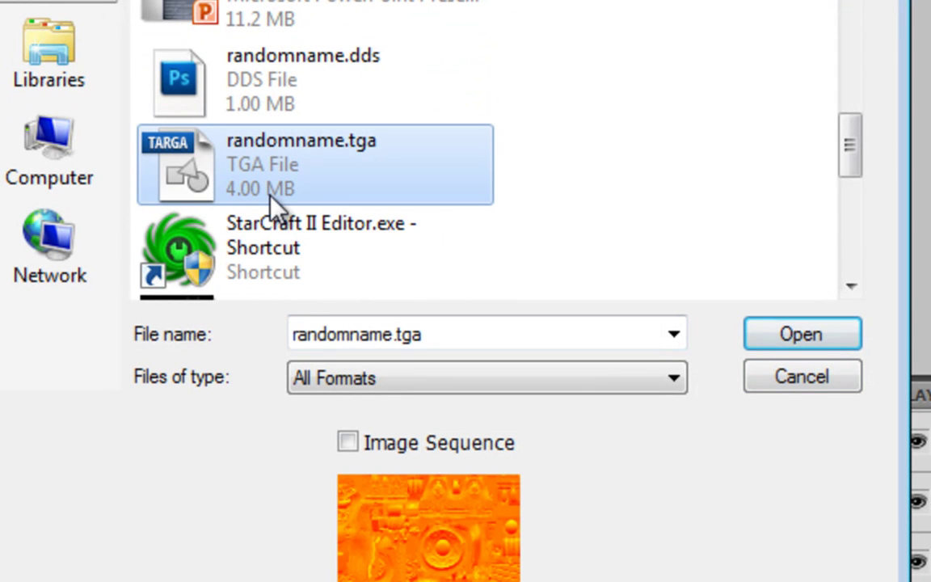
left_click(779, 331)
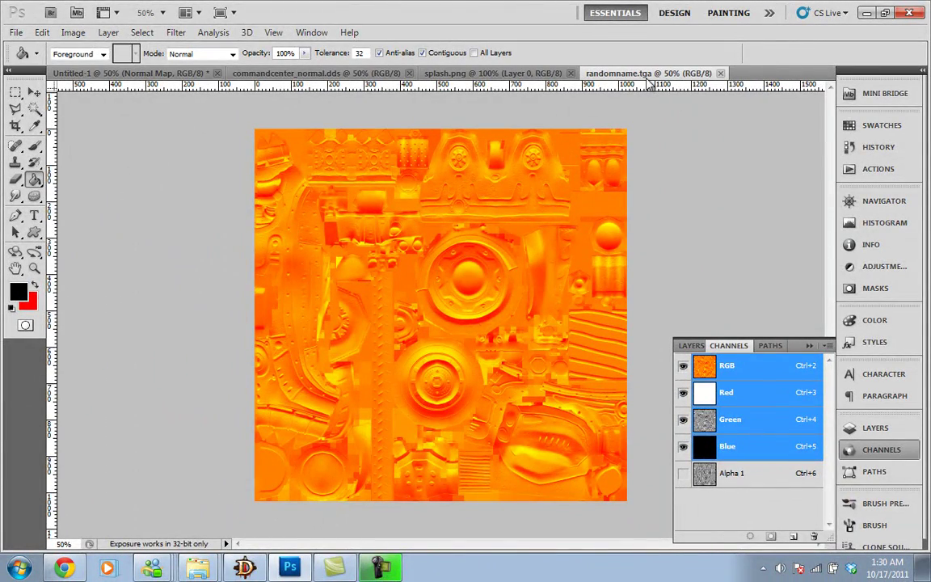
Save the TGA over randomname.dds as D3D/DDS, DXT3 explicit alpha, no MIP maps.
left_click(16, 32)
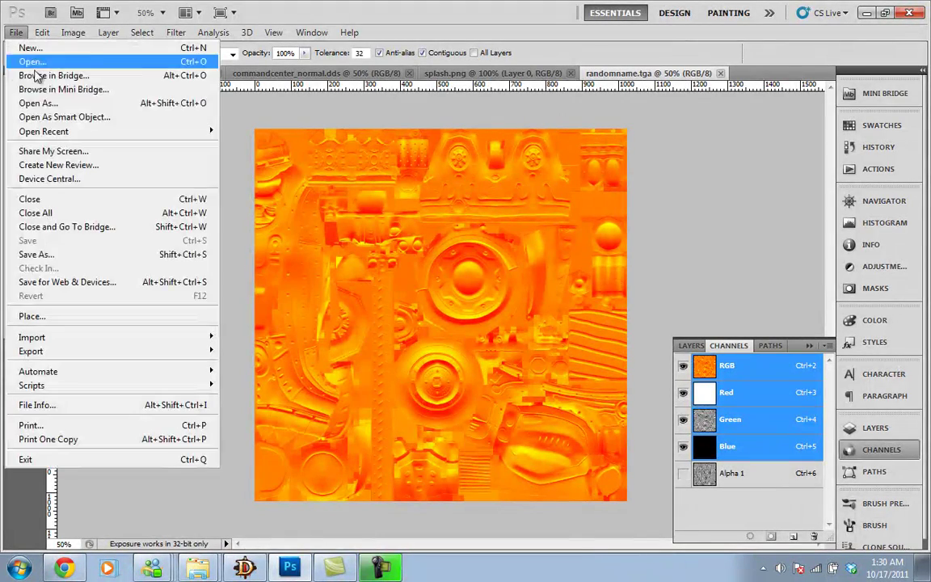
left_click(66, 255)
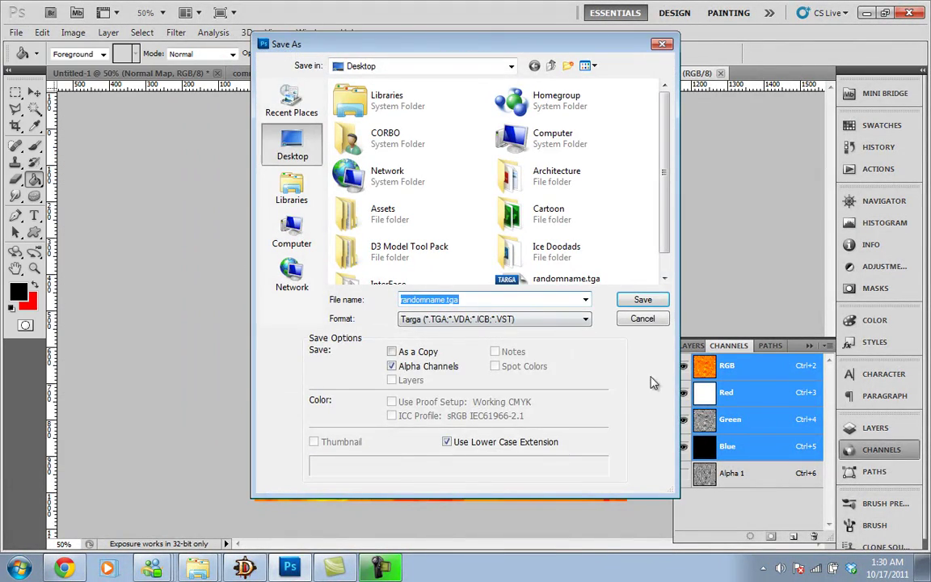
left_click(501, 318)
scroll(473, 379, "up", 1)
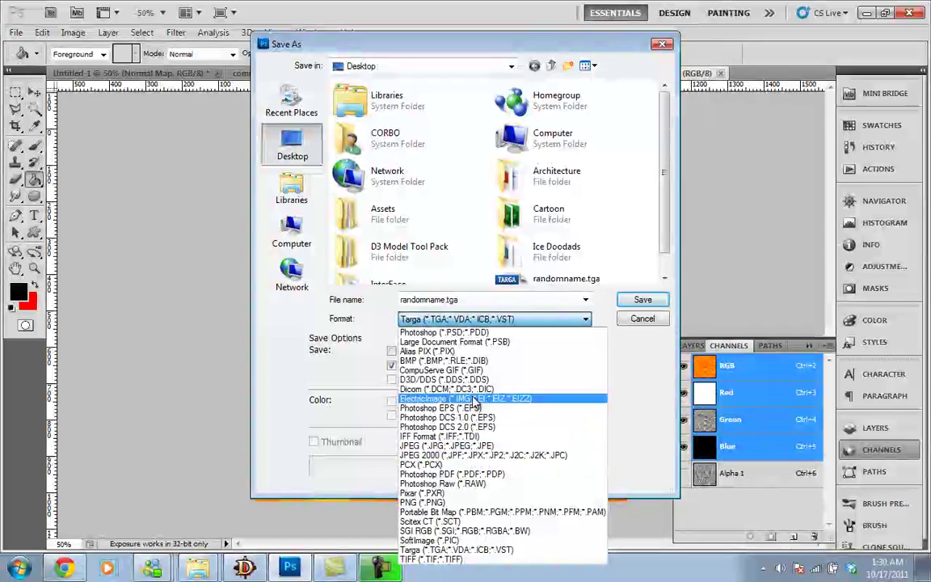
left_click(472, 382)
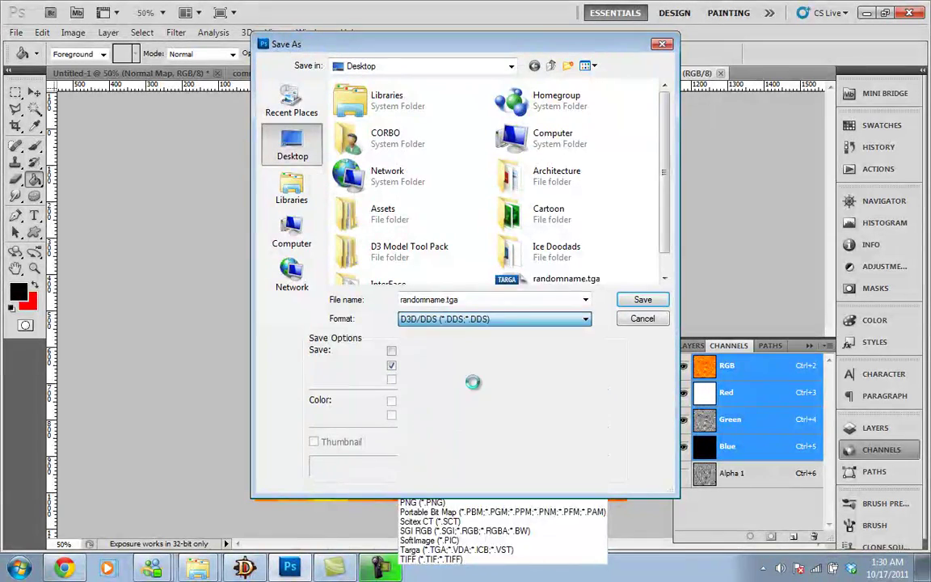
left_click(637, 301)
left_click(418, 153)
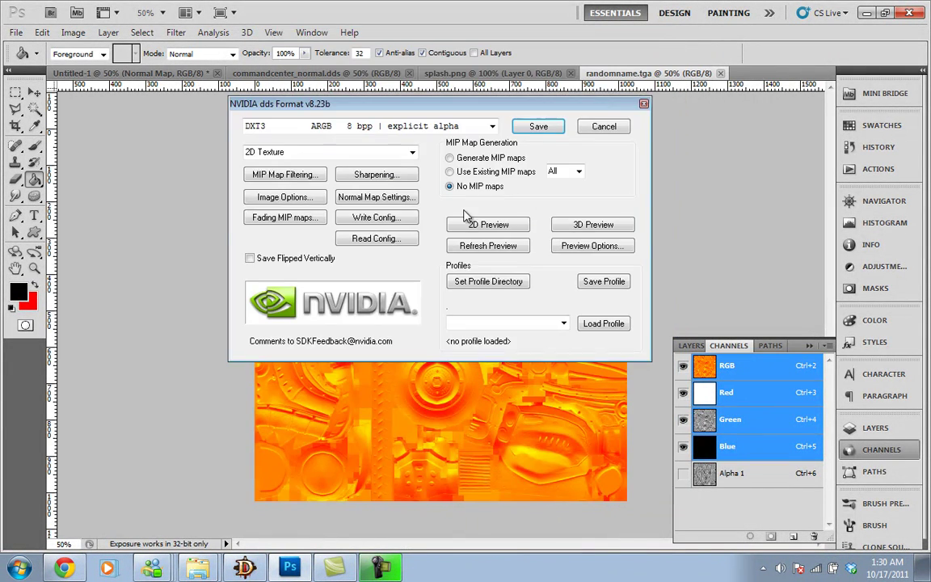
left_click(535, 132)
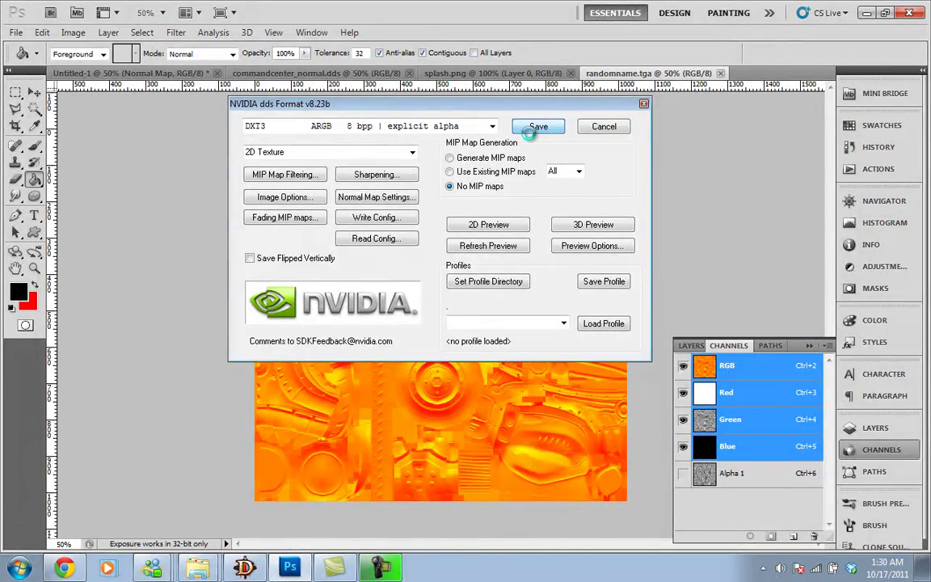